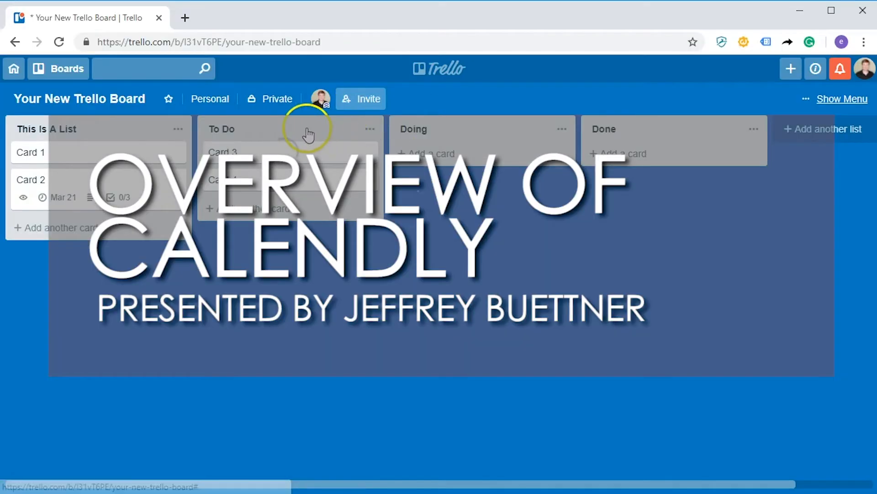
pyautogui.moveTo(304, 131); pyautogui.dragTo(513, 112)
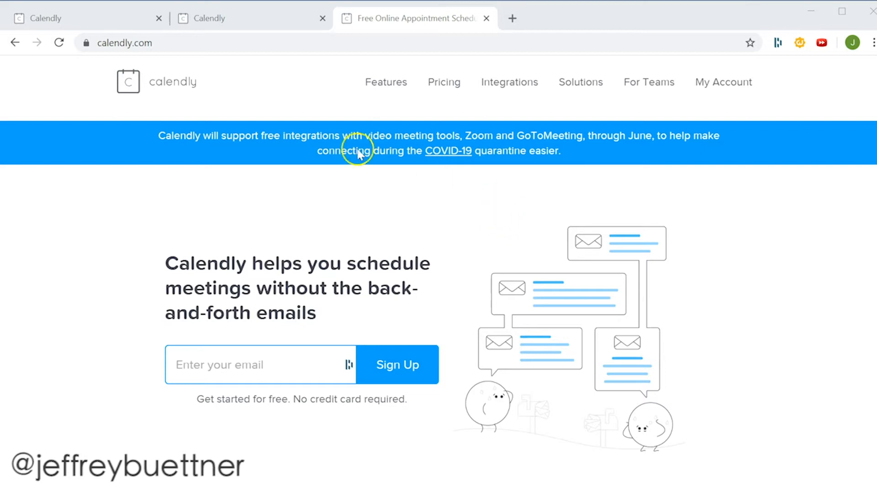
# - Review the Premium and Pro plan comparison on the billing page, and return to the event types page
pyautogui.click(259, 18)
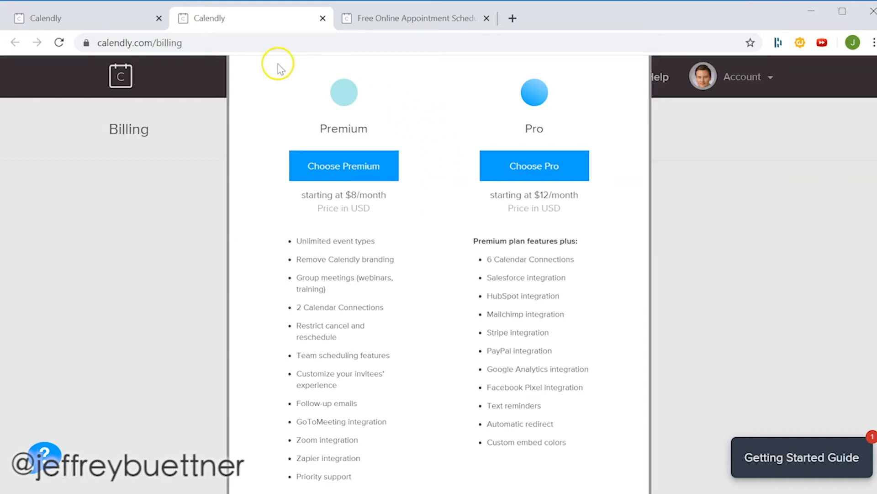
pyautogui.click(109, 21)
pyautogui.click(439, 167)
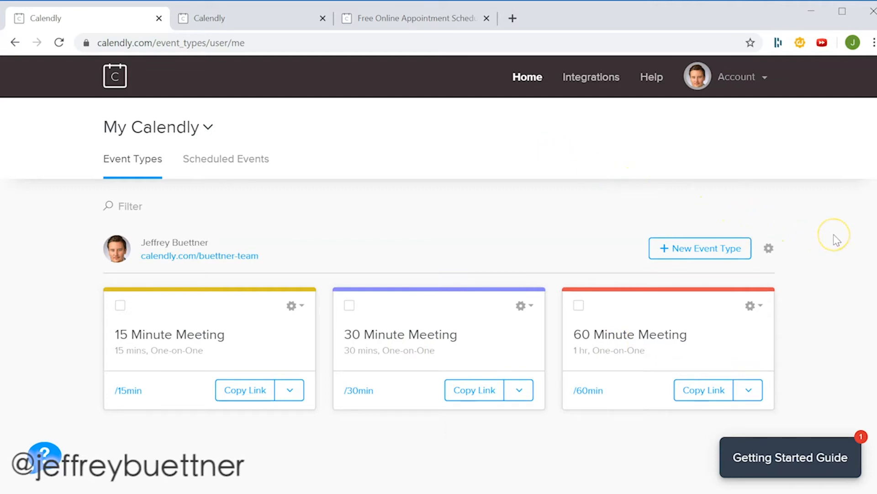
# - Open the copied 60 Minute Meeting link in a new browser tab and pick Wednesday, May 13 at 12:00pm
pyautogui.click(704, 393)
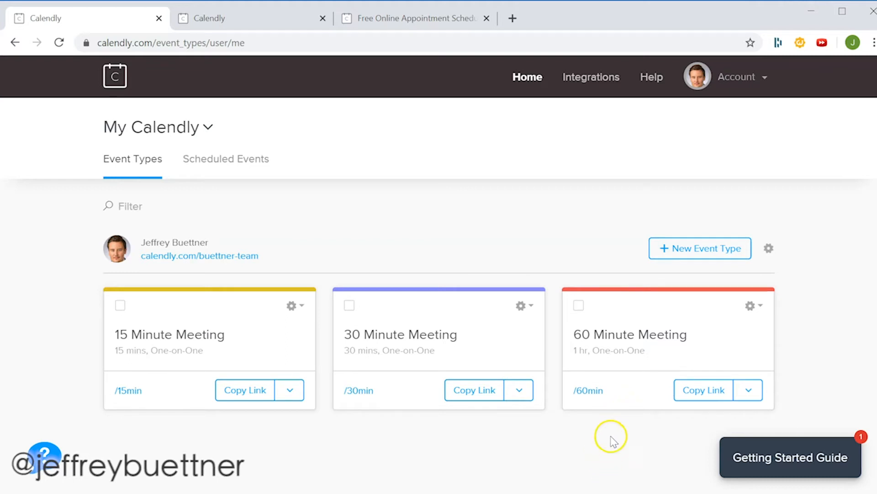
pyautogui.click(511, 18)
pyautogui.hotkey('ctrl', 'v')
pyautogui.press('Return')
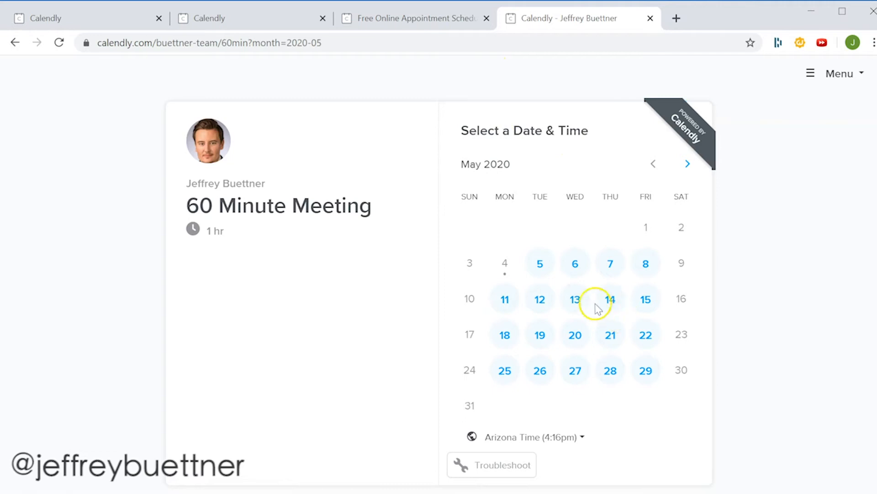
pyautogui.click(573, 300)
pyautogui.click(708, 344)
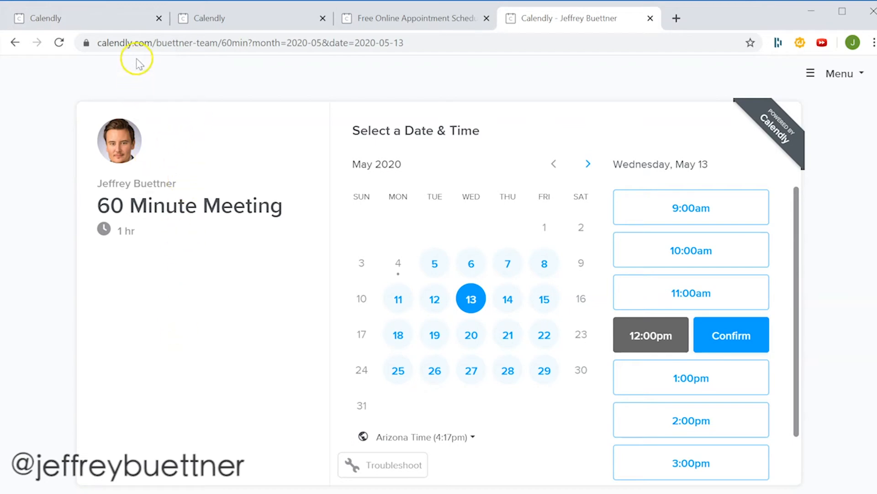
# - Return to the event types page and start creating a new One-on-One event type
pyautogui.click(116, 26)
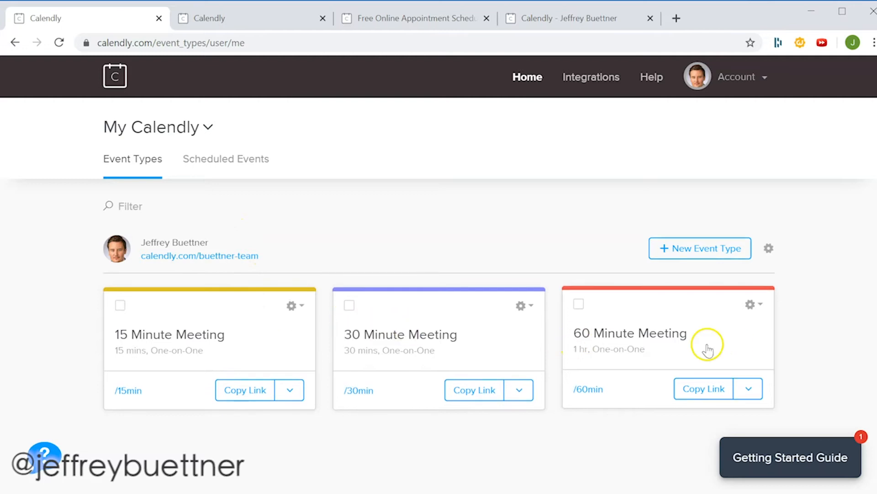
pyautogui.click(710, 250)
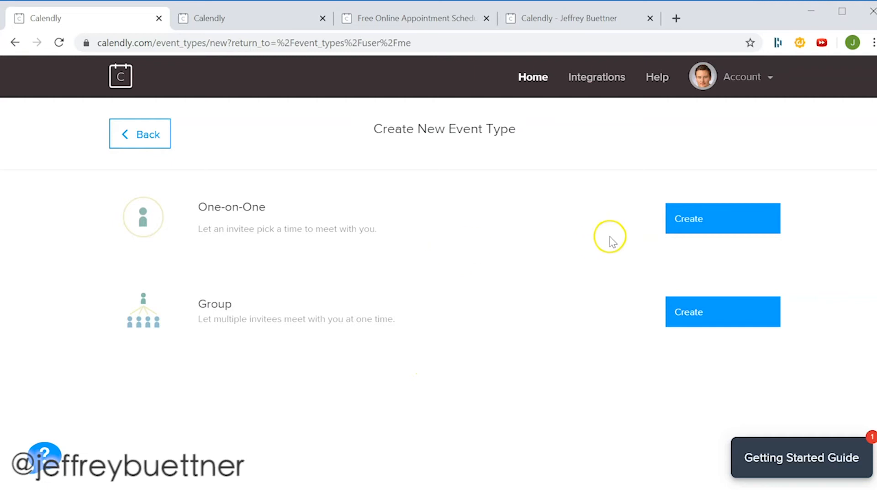
pyautogui.click(680, 219)
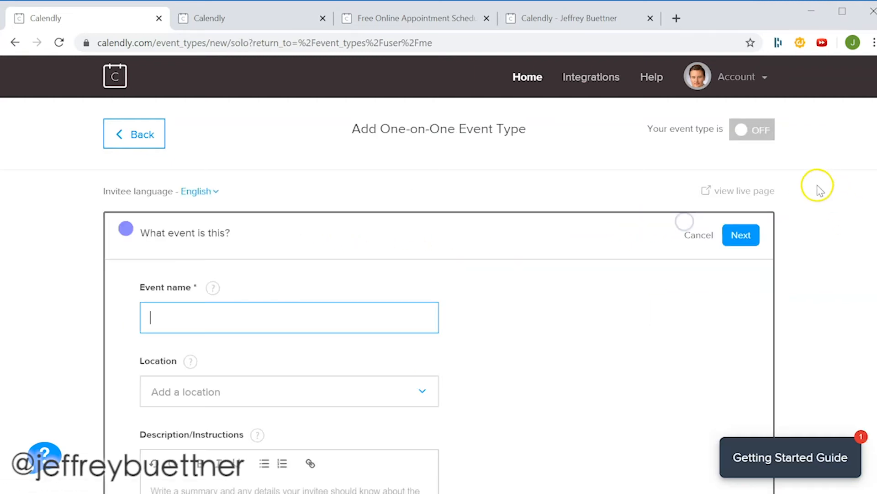
pyautogui.scroll(-2, 501, 203)
pyautogui.scroll(-2, 499, 215)
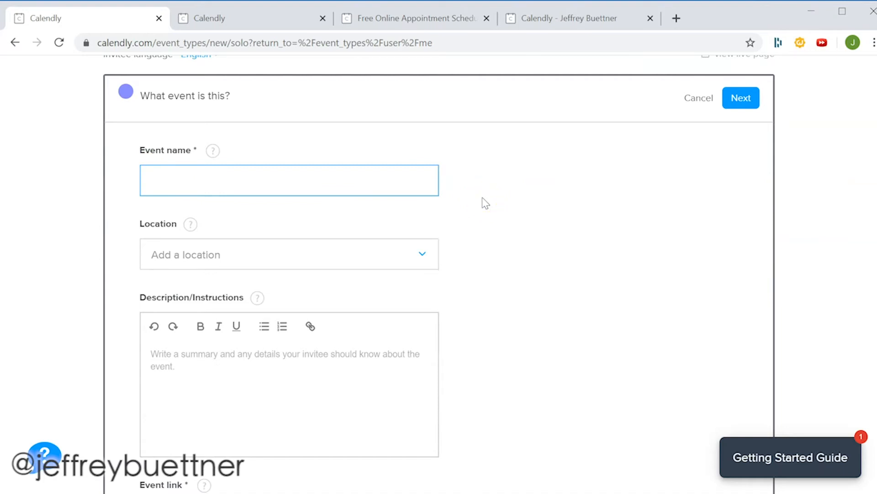
# - Check the event title on the 60 Minute Meeting booking page, and name the new event Youtube Example
pyautogui.click(215, 18)
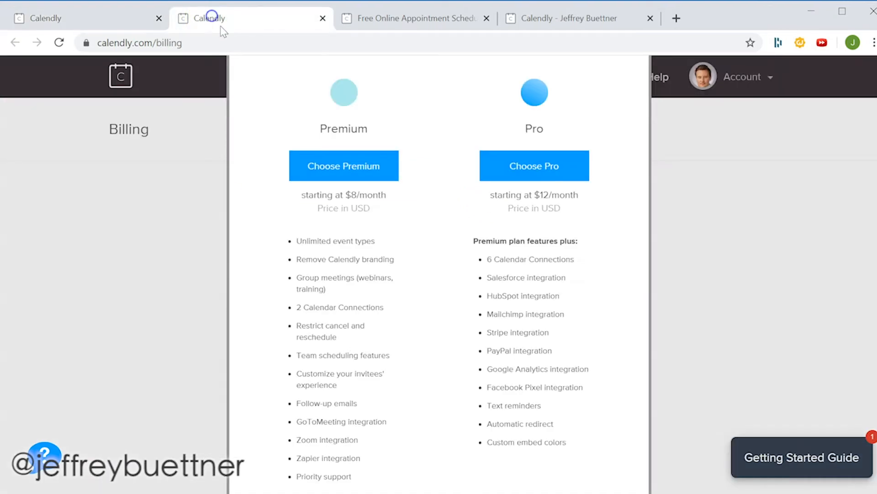
pyautogui.click(398, 22)
pyautogui.click(574, 22)
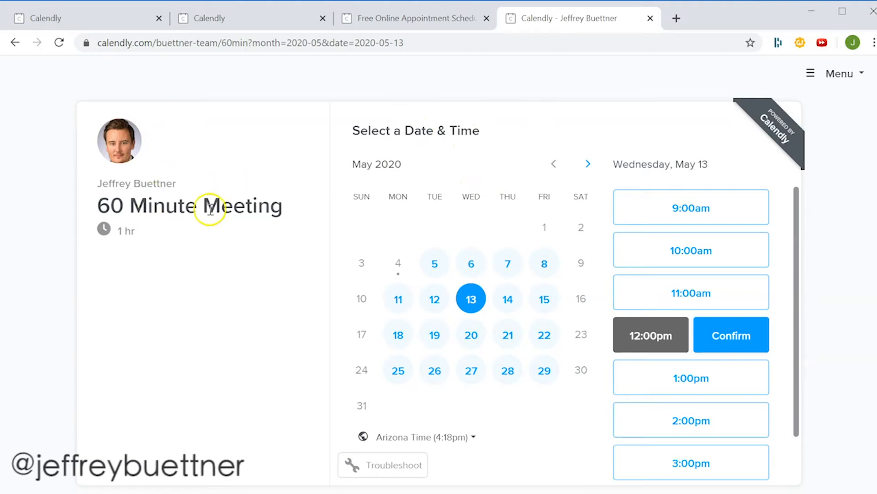
pyautogui.moveTo(281, 209); pyautogui.dragTo(86, 201)
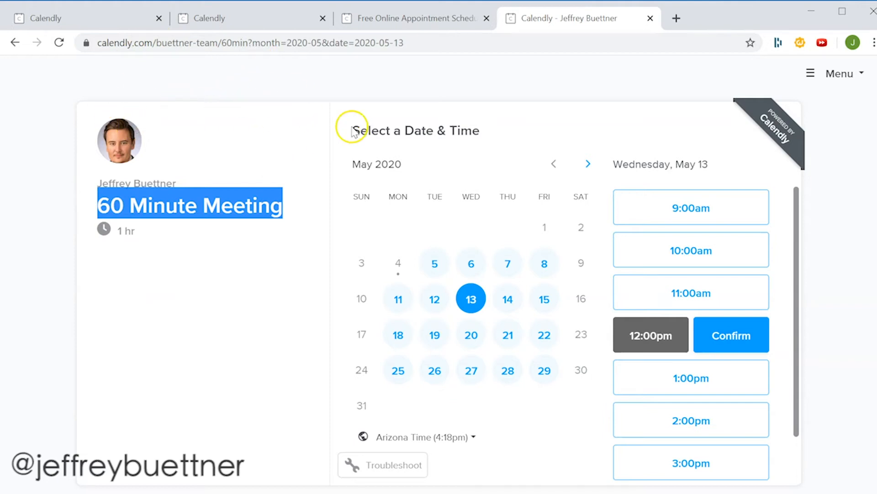
pyautogui.click(58, 21)
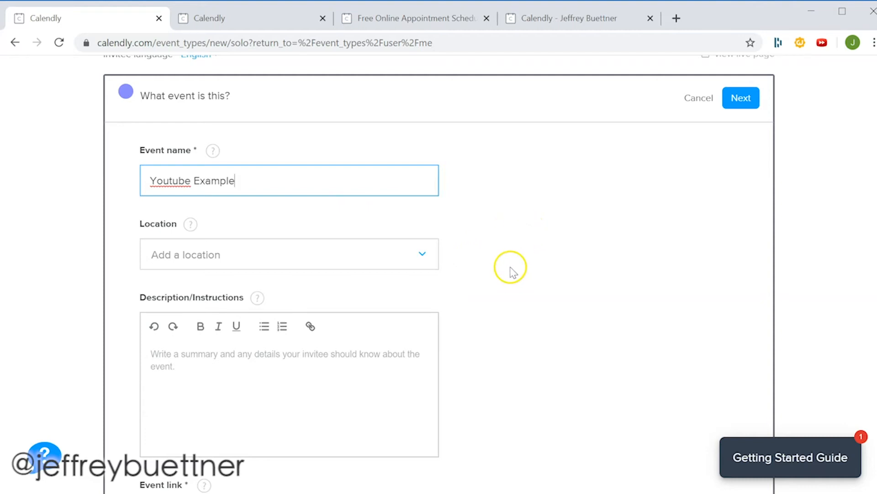
# - Set the event location to Phone call with the option "I will call my invitee"
pyautogui.click(422, 252)
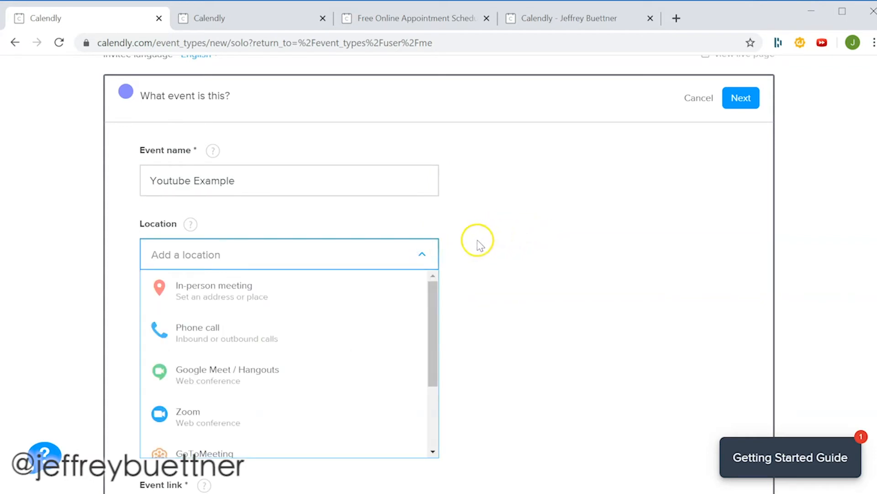
pyautogui.moveTo(434, 308); pyautogui.dragTo(435, 355)
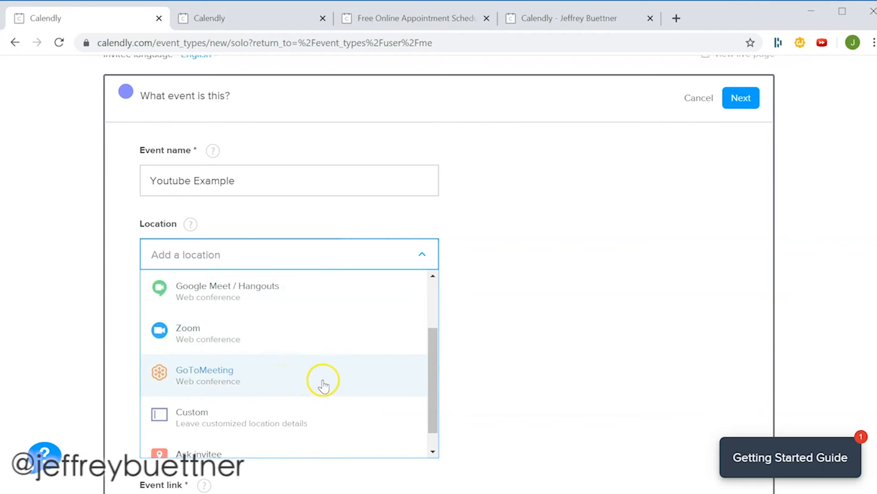
pyautogui.scroll(-1, 329, 375)
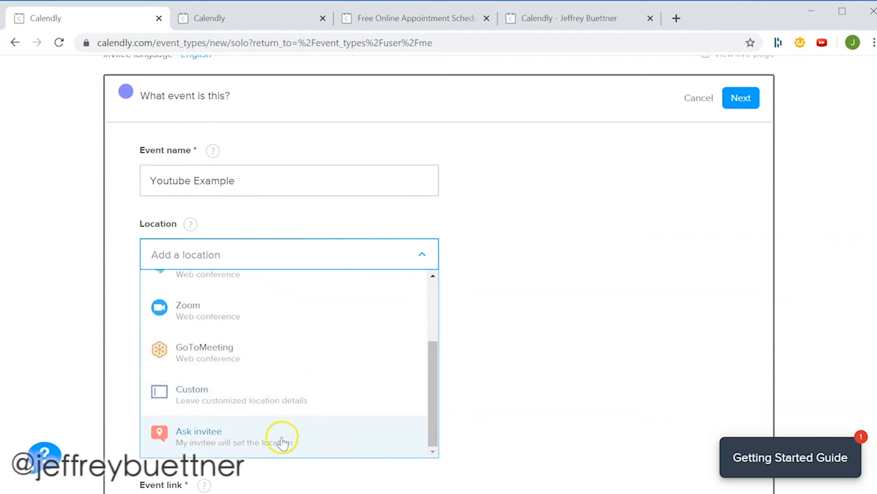
pyautogui.scroll(3, 311, 366)
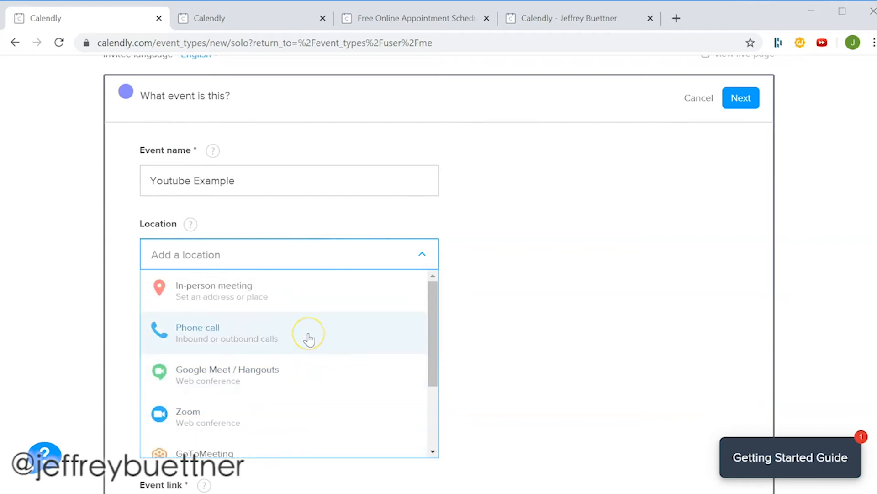
pyautogui.click(310, 339)
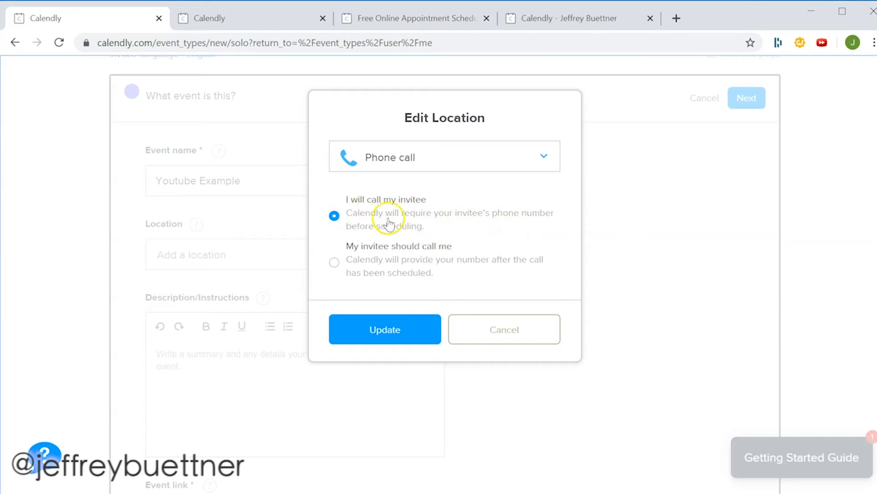
pyautogui.click(402, 328)
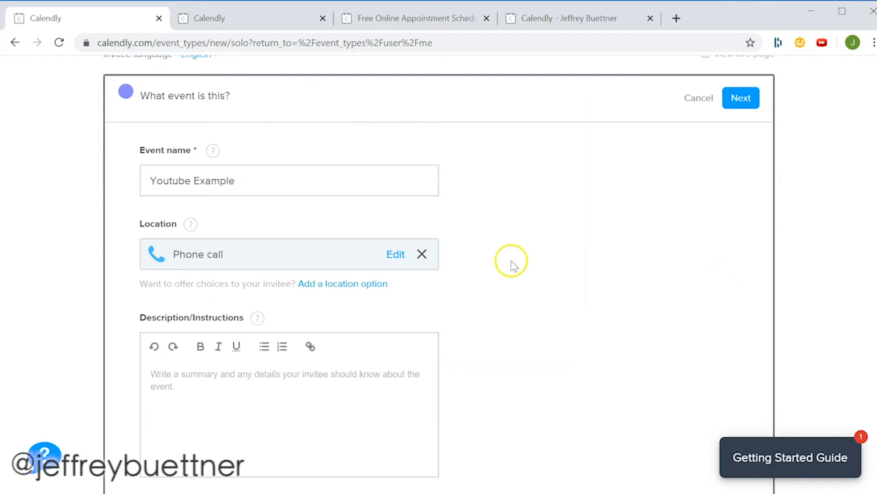
pyautogui.scroll(-2, 511, 262)
pyautogui.click(320, 324)
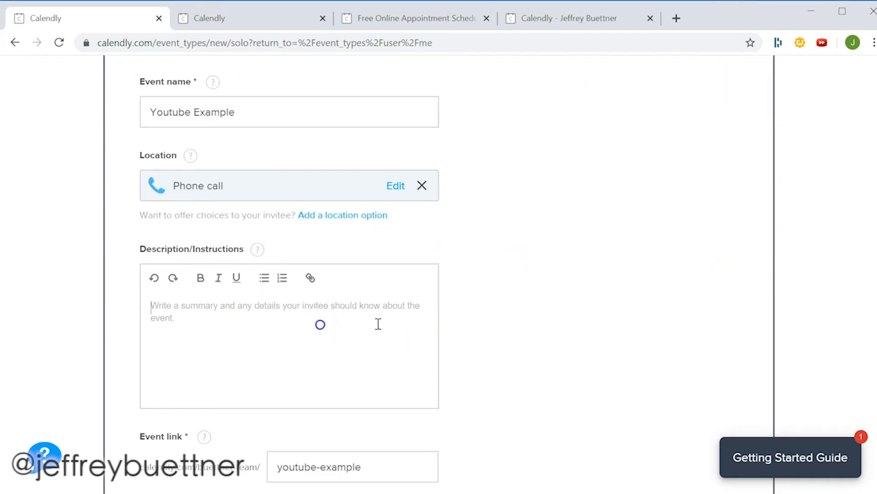
pyautogui.write('This is my description.')
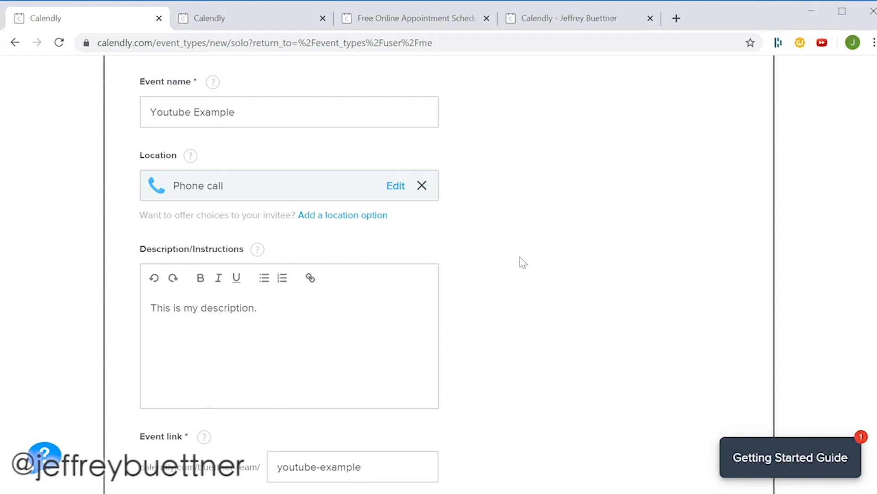
pyautogui.click(264, 278)
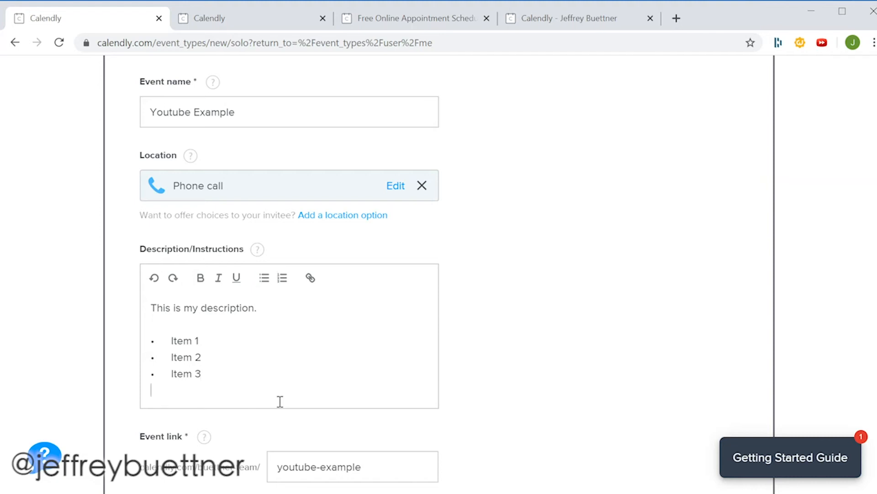
pyautogui.click(273, 394)
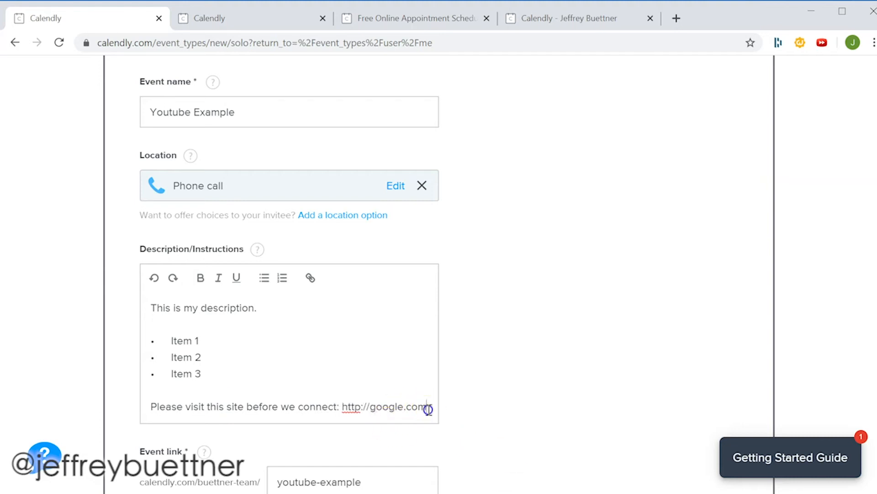
pyautogui.moveTo(427, 407); pyautogui.dragTo(332, 406)
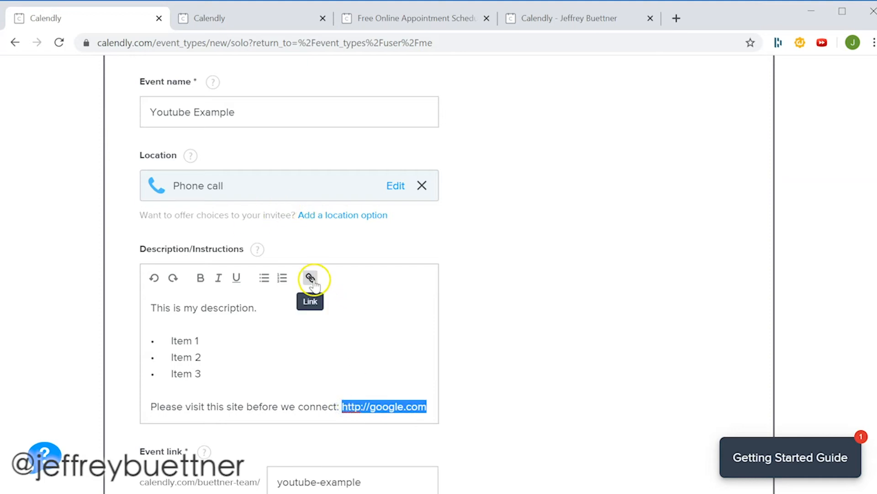
pyautogui.click(310, 277)
pyautogui.click(437, 303)
pyautogui.hotkey('shift', 'Tab')
pyautogui.hotkey('ctrl', 'c')
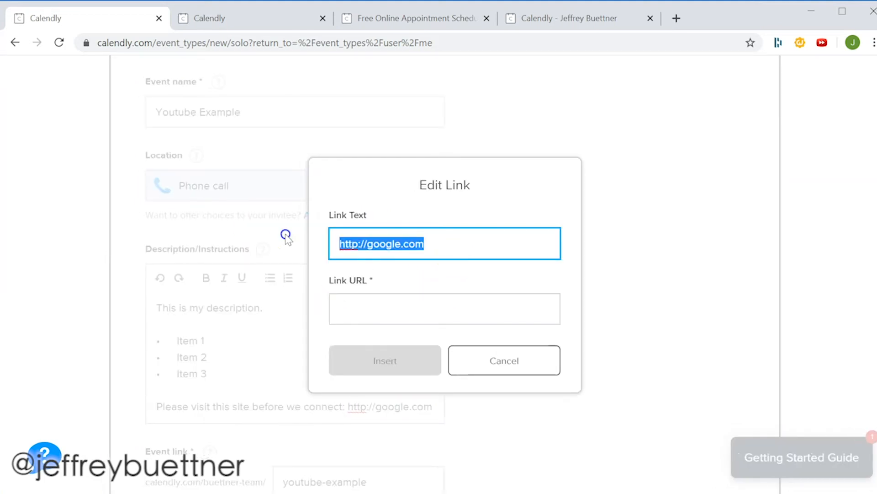
pyautogui.click(373, 302)
pyautogui.hotkey('ctrl', 'v')
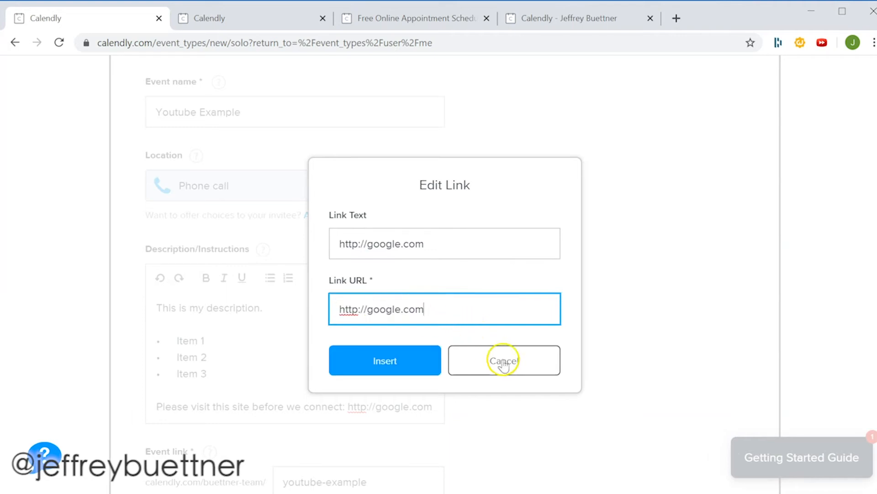
pyautogui.click(407, 362)
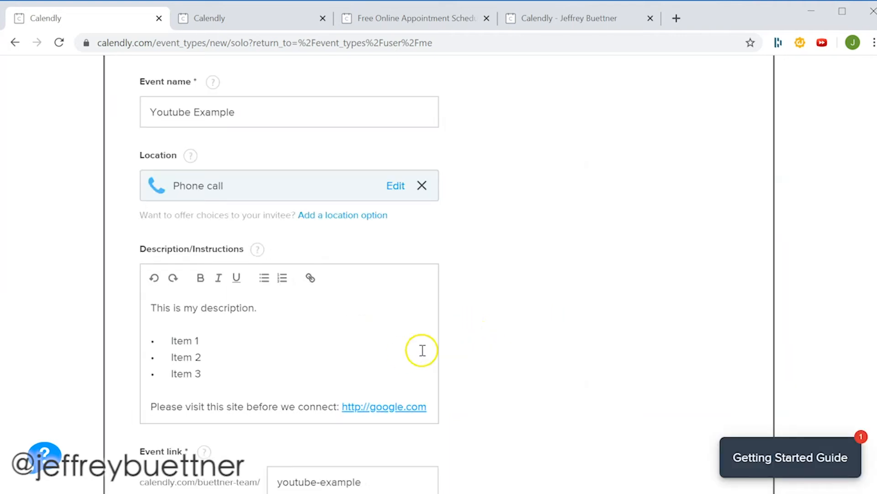
# - Review the event link and color, keep youtube-example as the link ending, and save the event details to continue to the booking settings
pyautogui.scroll(-3, 533, 329)
pyautogui.scroll(-2, 660, 211)
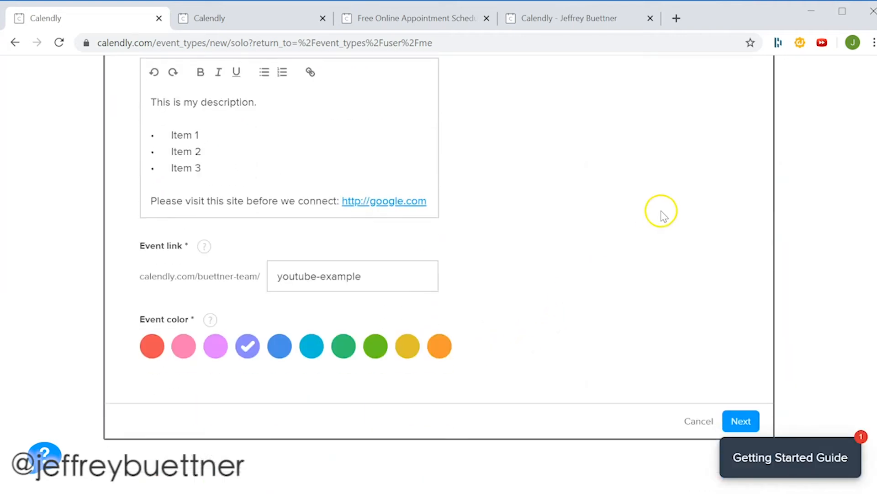
pyautogui.scroll(-1, 661, 211)
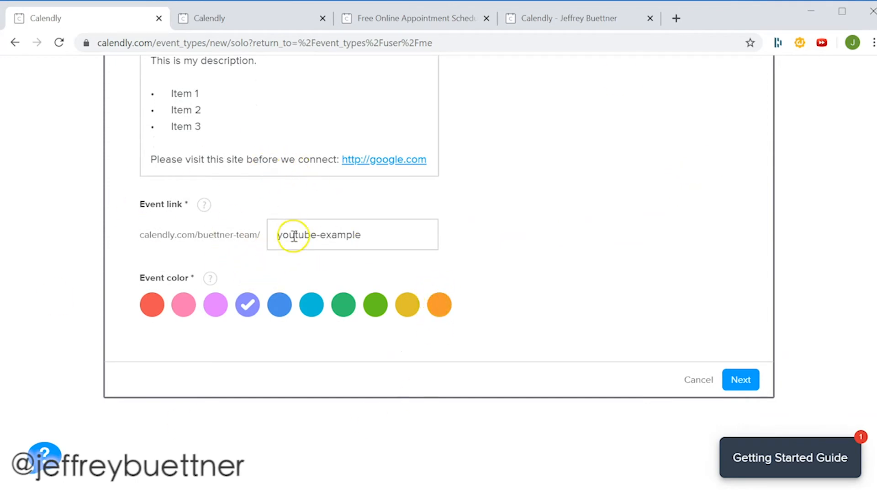
pyautogui.click(280, 235)
pyautogui.moveTo(279, 234); pyautogui.dragTo(388, 238)
pyautogui.click(388, 237)
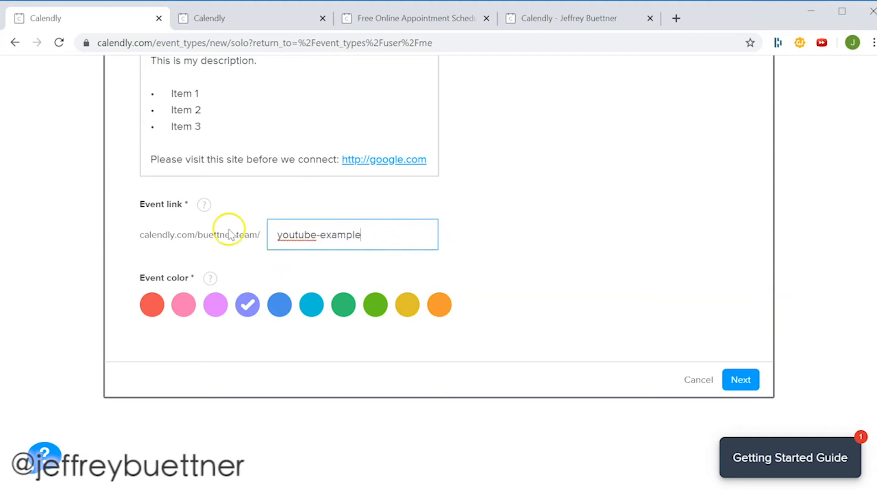
pyautogui.click(740, 379)
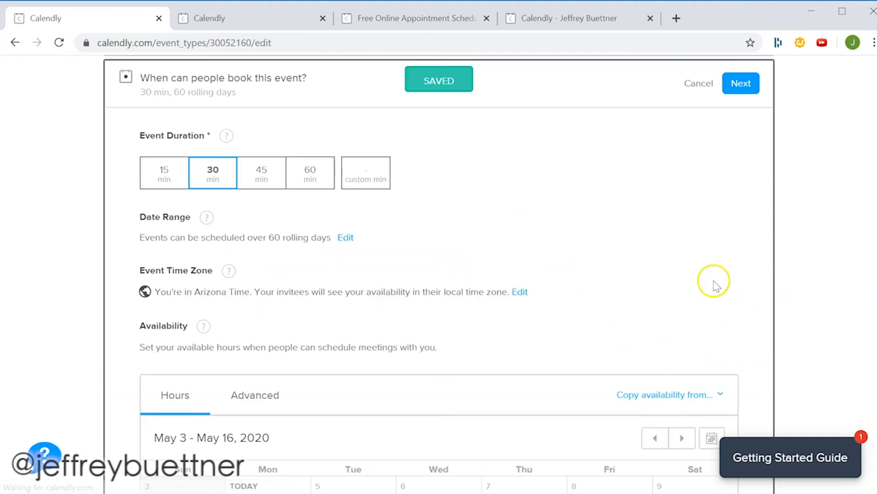
# - Set the start of the Monday, May 4 availability to 12:00 pm in the event's booking hours
pyautogui.scroll(3, 646, 286)
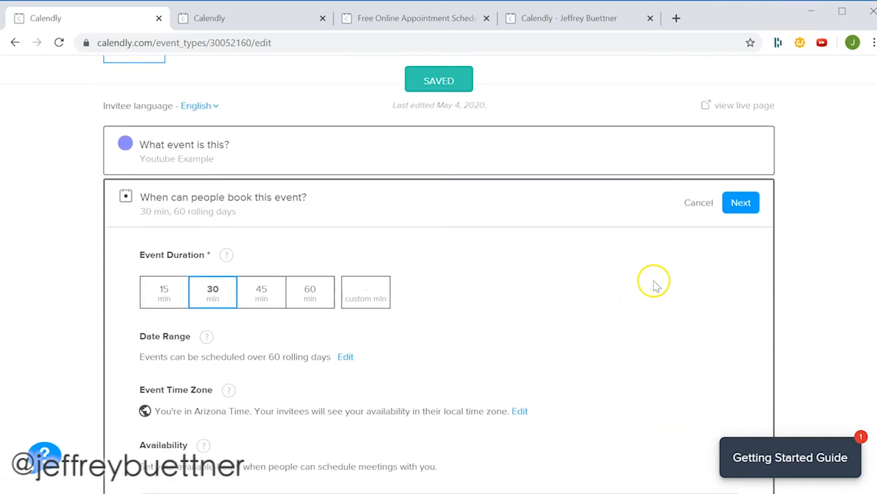
pyautogui.scroll(-3, 654, 286)
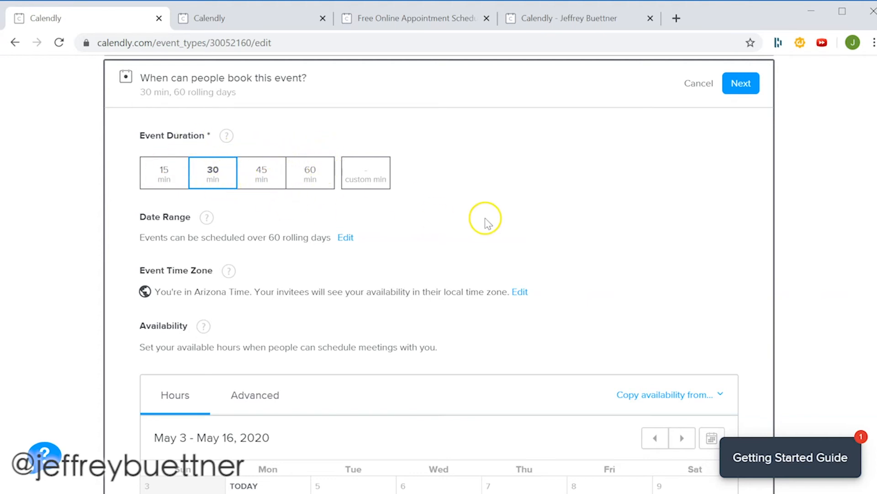
pyautogui.scroll(-3, 485, 222)
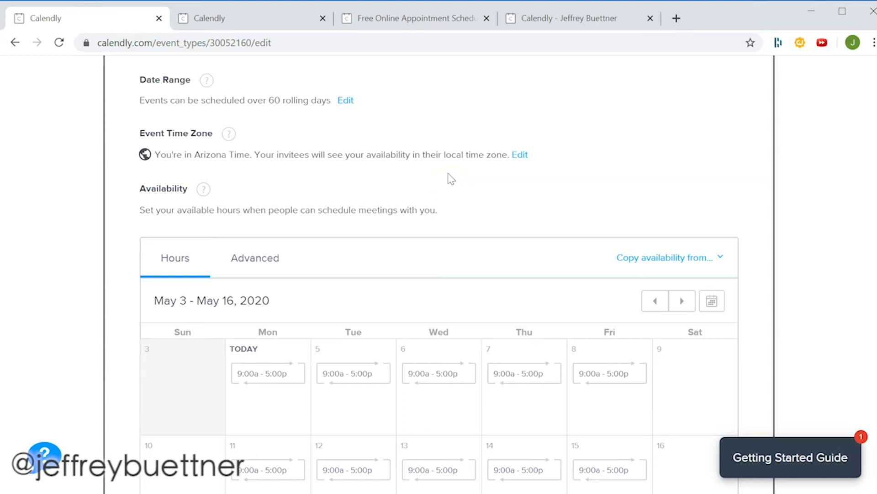
pyautogui.scroll(-3, 478, 180)
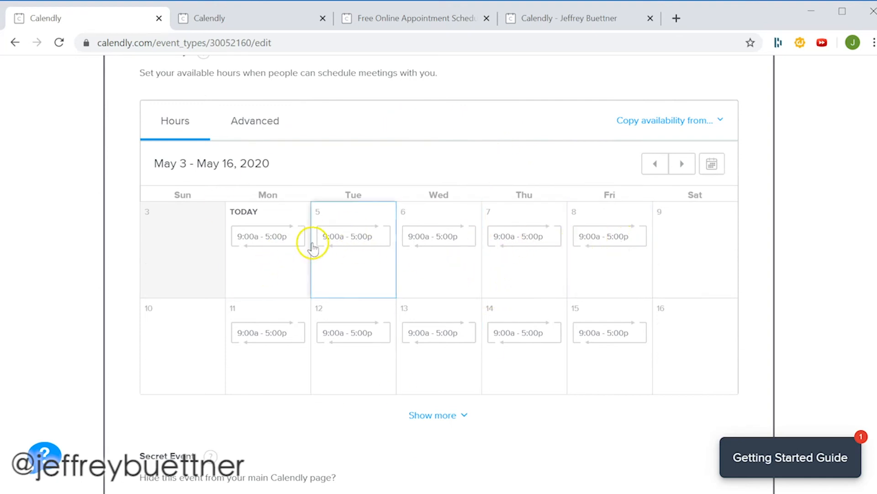
pyautogui.click(267, 237)
pyautogui.click(349, 162)
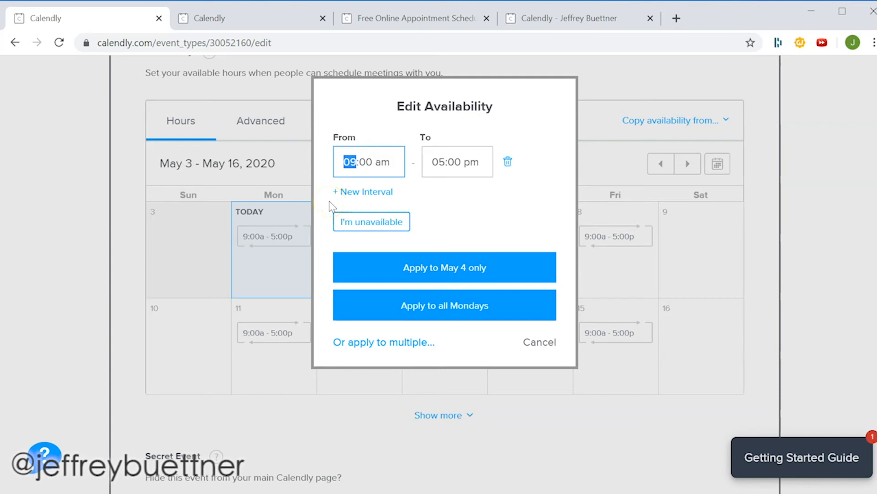
pyautogui.click(348, 162)
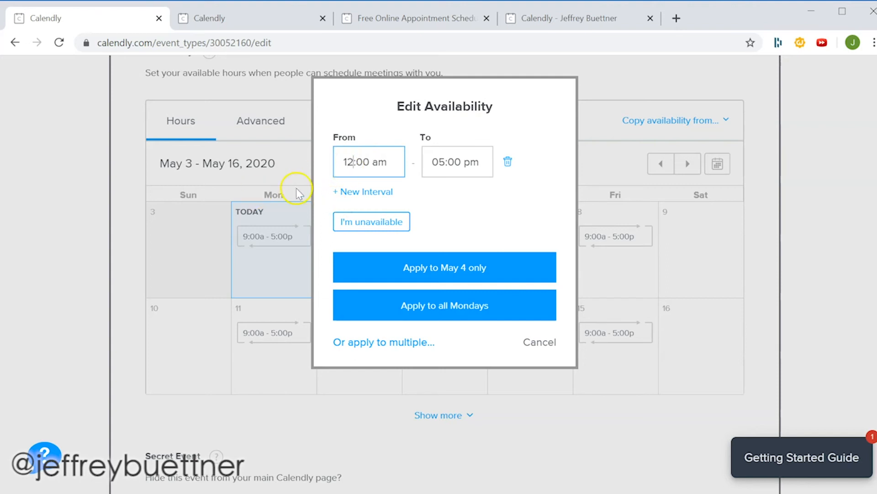
pyautogui.click(380, 161)
pyautogui.click(552, 223)
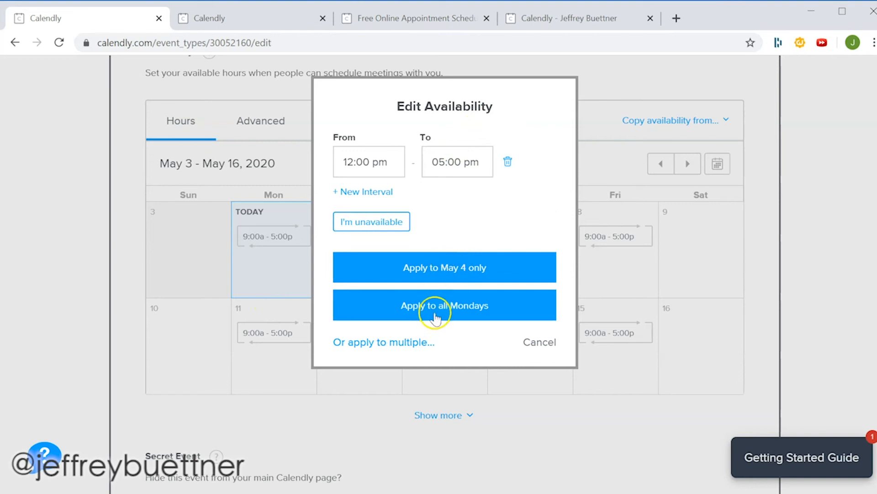
# - Apply the edited Monday hours to repeating days of the week, adding Thursdays and Fridays
pyautogui.click(390, 343)
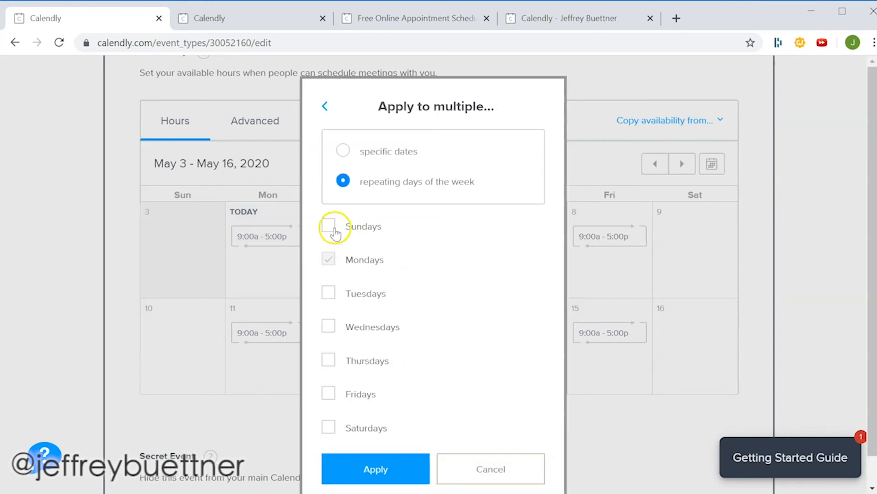
pyautogui.click(329, 392)
pyautogui.click(332, 361)
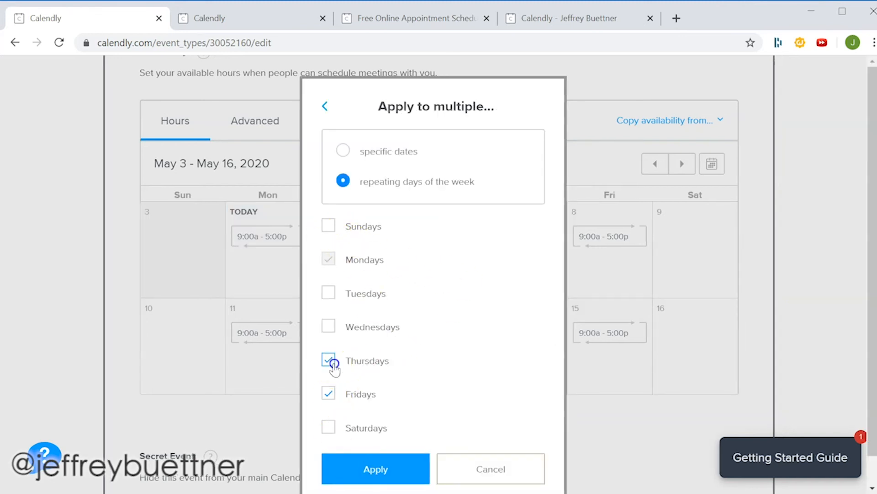
pyautogui.click(399, 467)
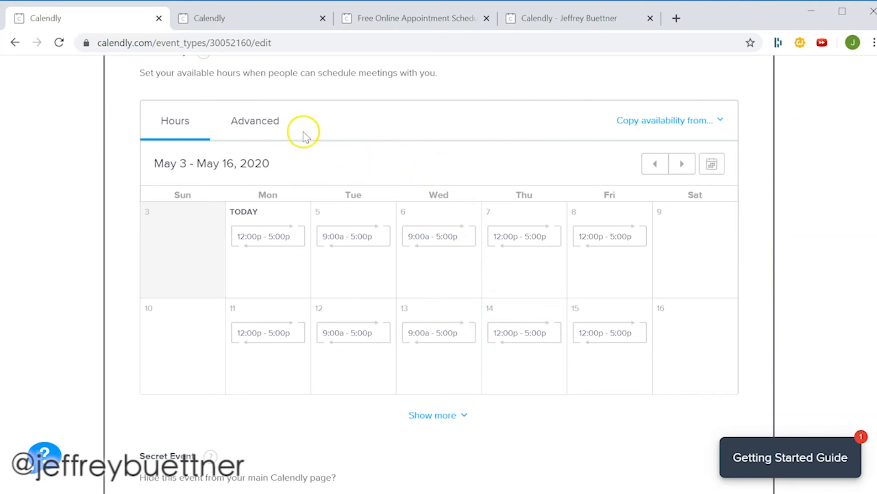
# - Look over the increment choices in the advanced availability settings and set the minimum scheduling notice to 24 hours
pyautogui.click(267, 123)
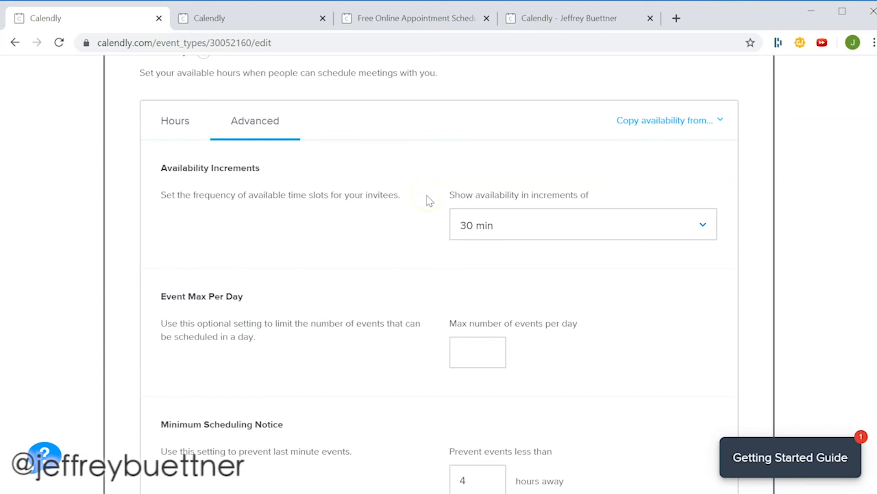
pyautogui.click(648, 223)
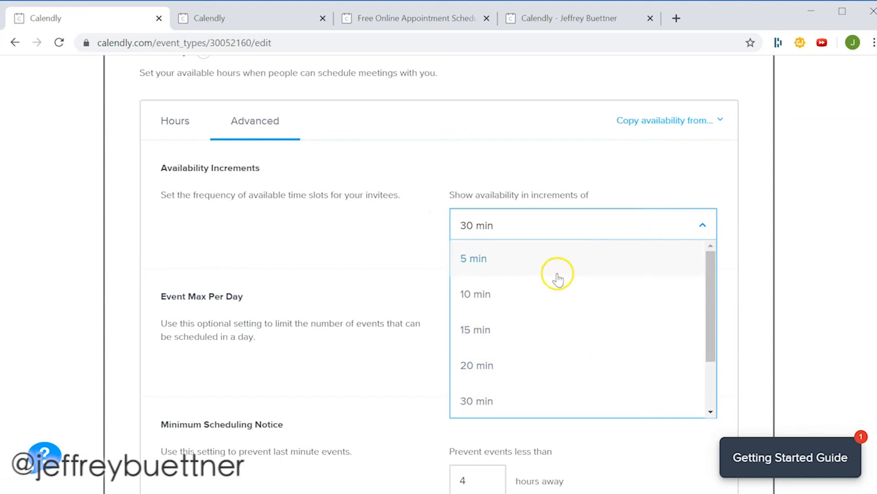
pyautogui.click(399, 247)
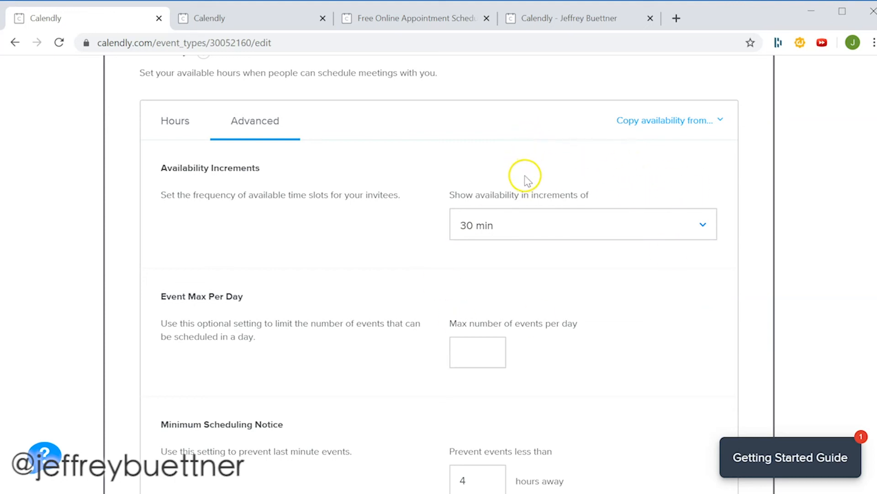
pyautogui.scroll(-3, 525, 181)
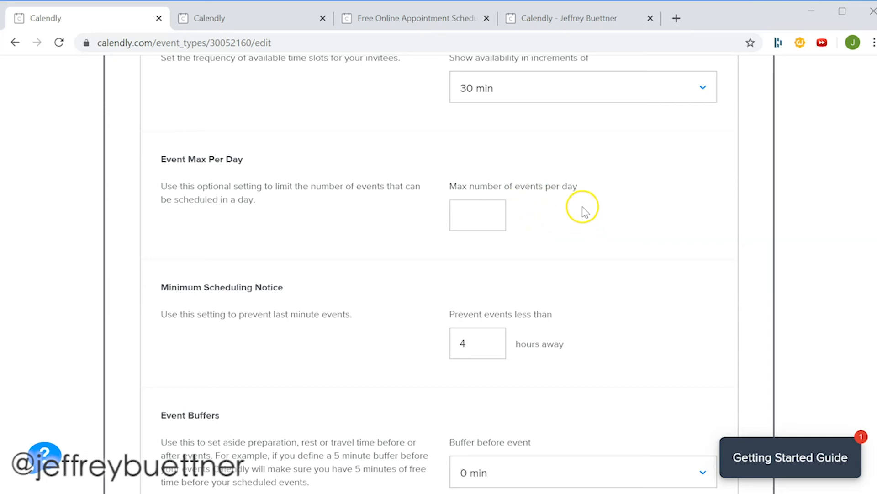
pyautogui.scroll(-3, 582, 211)
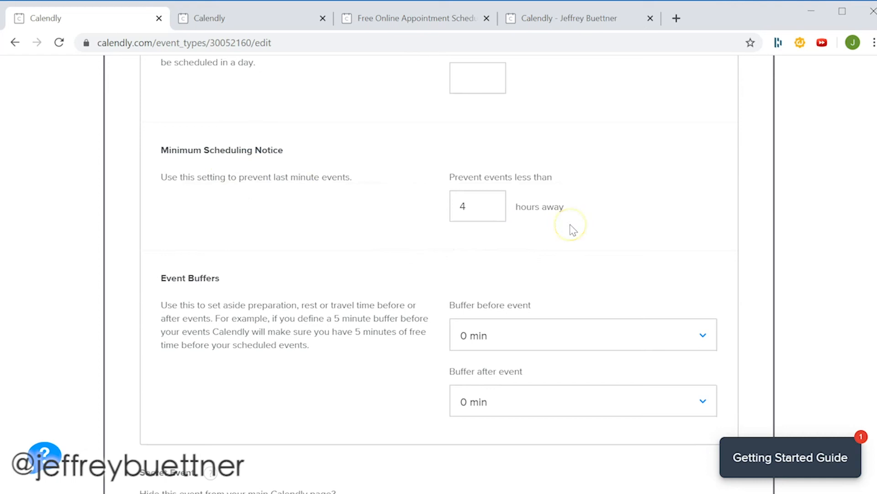
pyautogui.click(485, 205)
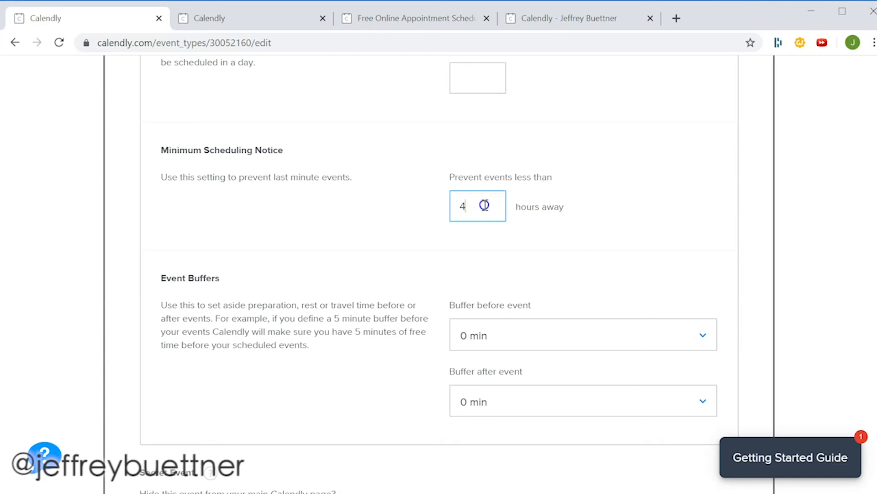
pyautogui.write('424')
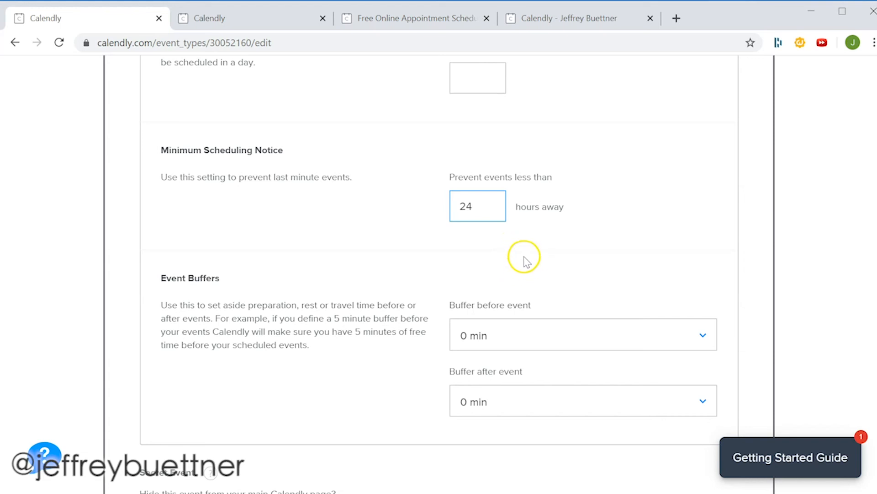
# - Set the buffer before the event to 5 min and save the booking settings
pyautogui.scroll(-2, 526, 264)
pyautogui.scroll(-1, 526, 265)
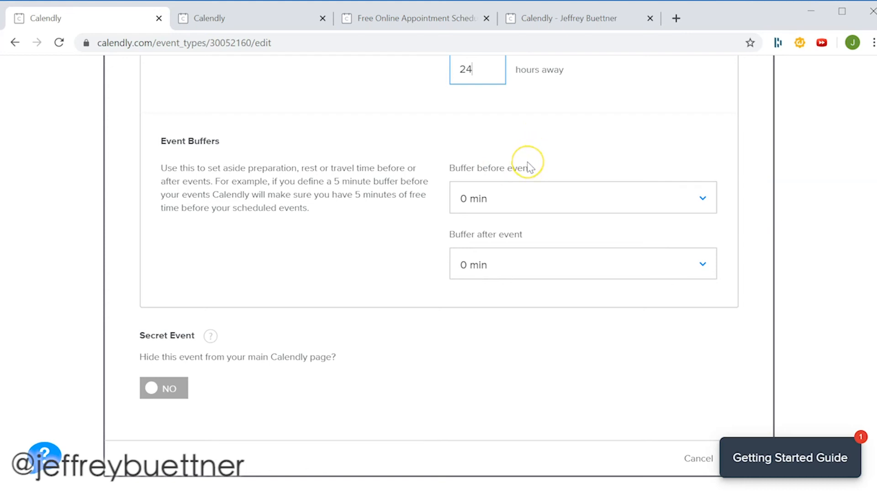
pyautogui.click(542, 198)
pyautogui.click(518, 273)
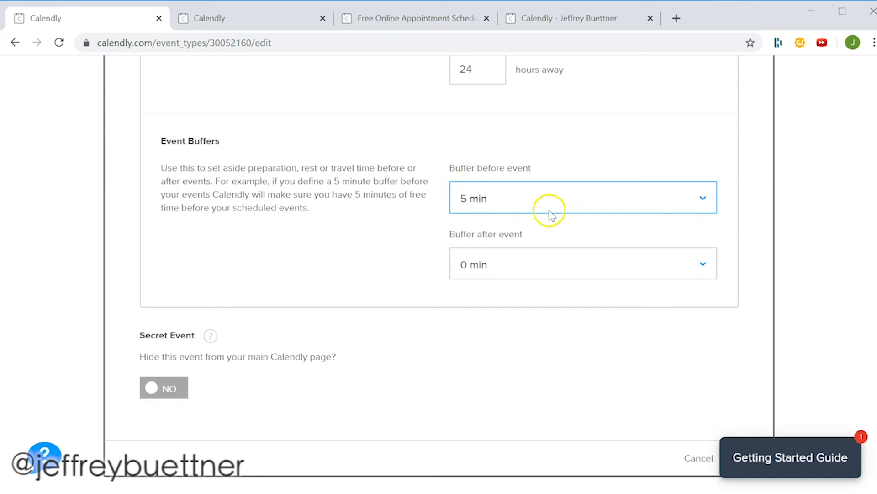
pyautogui.scroll(15, 497, 121)
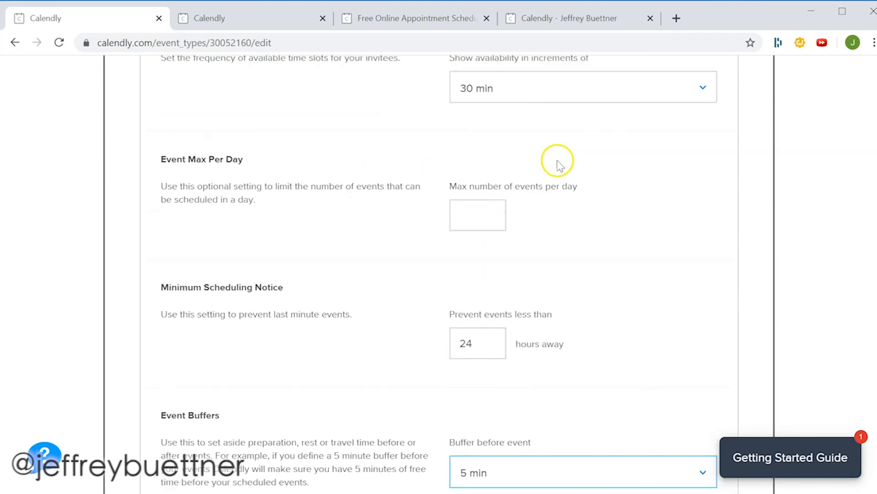
pyautogui.click(737, 153)
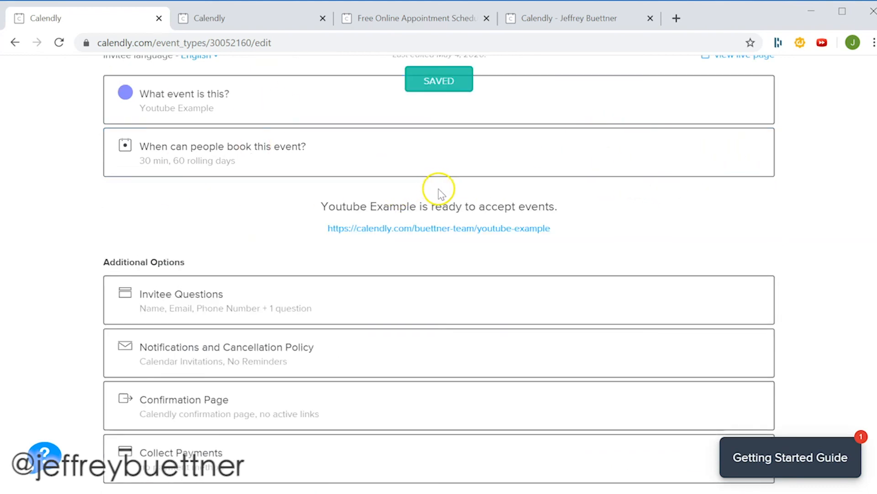
# - Review the additional options for invitee questions, notifications and cancellation policy, confirmation page and payments
pyautogui.scroll(-2, 567, 236)
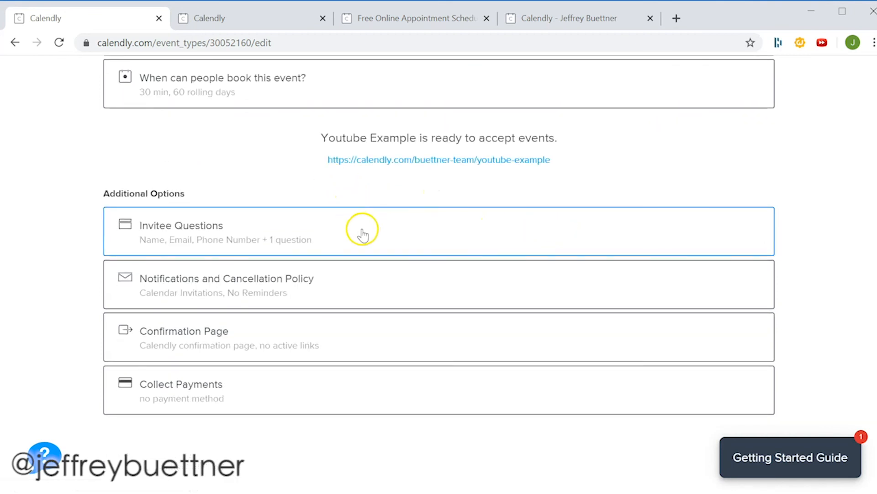
pyautogui.click(374, 295)
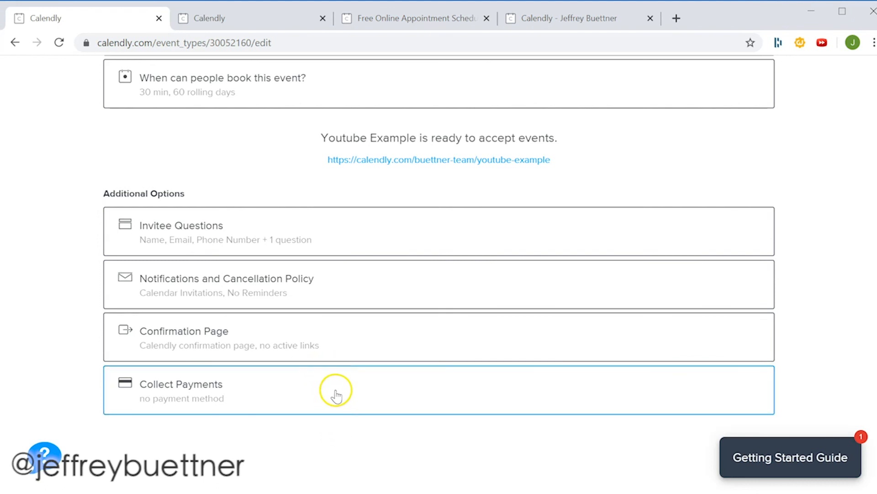
pyautogui.scroll(-1, 594, 224)
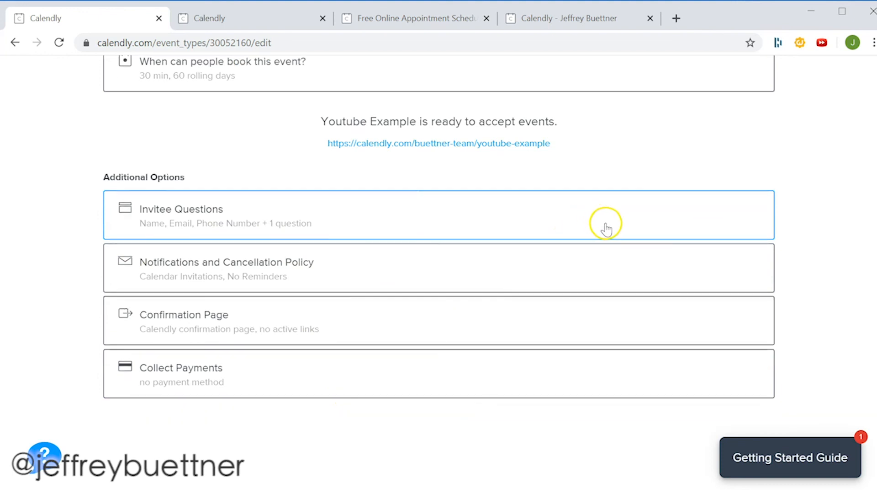
pyautogui.scroll(5, 699, 229)
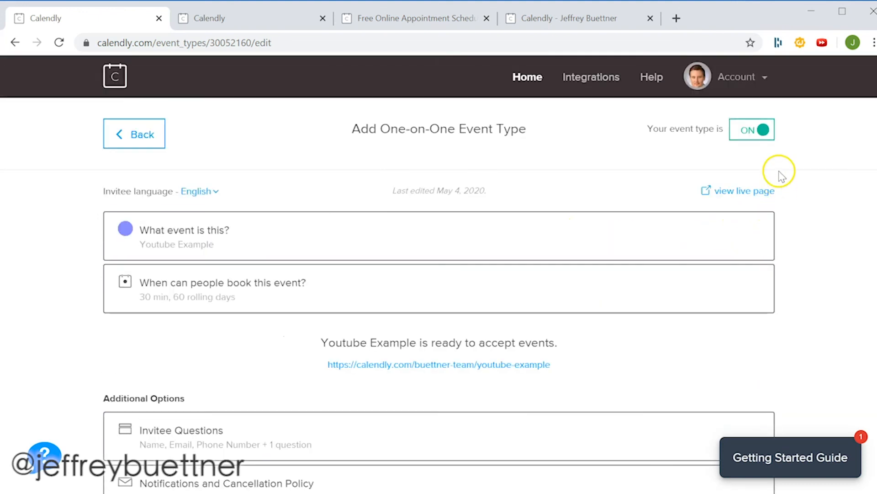
pyautogui.scroll(-3, 594, 208)
pyautogui.scroll(3, 663, 204)
# - Open the Youtube Example live booking page and view the time slots offered on Friday, May 8
pyautogui.click(740, 190)
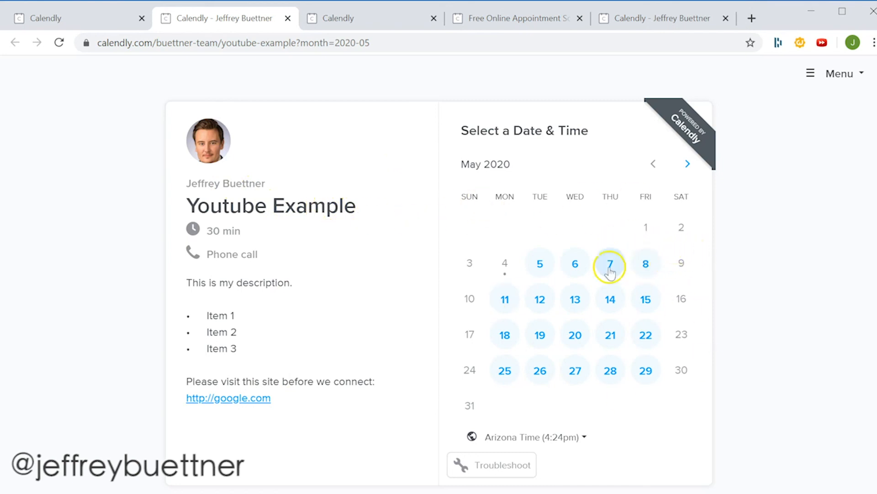
pyautogui.click(579, 304)
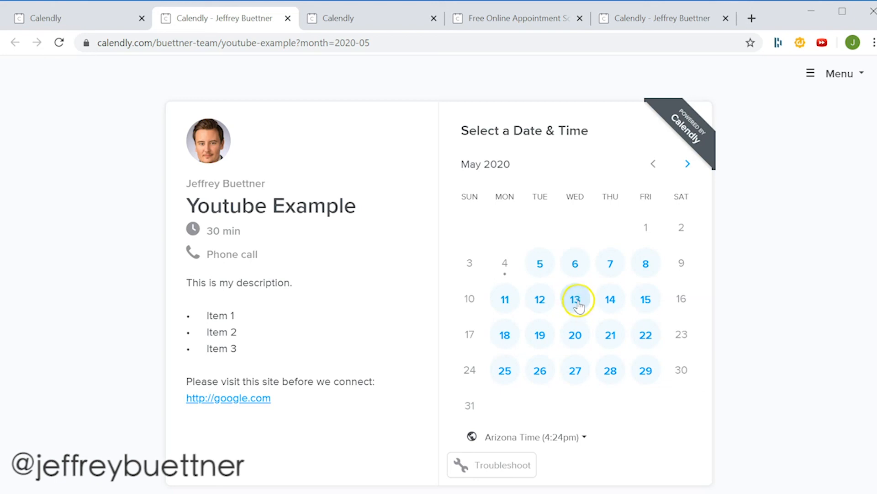
pyautogui.click(651, 265)
pyautogui.scroll(-2, 731, 253)
pyautogui.scroll(2, 734, 258)
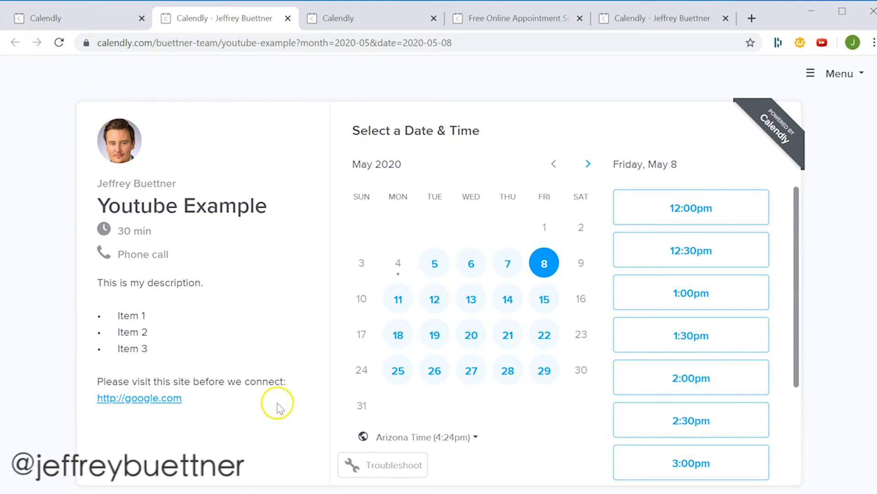
# - Return from the live page to the event types overview and examine the apps offered on the Integrations page
pyautogui.click(82, 18)
pyautogui.click(137, 134)
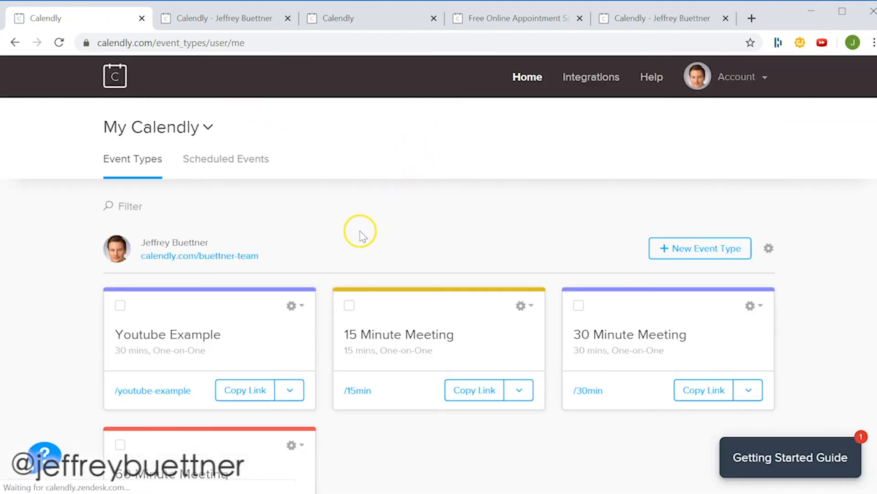
pyautogui.click(585, 78)
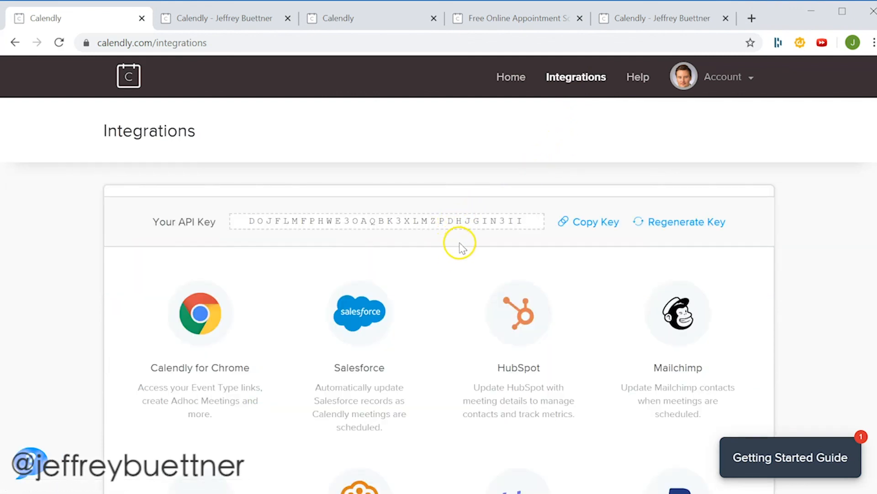
pyautogui.scroll(-3, 461, 247)
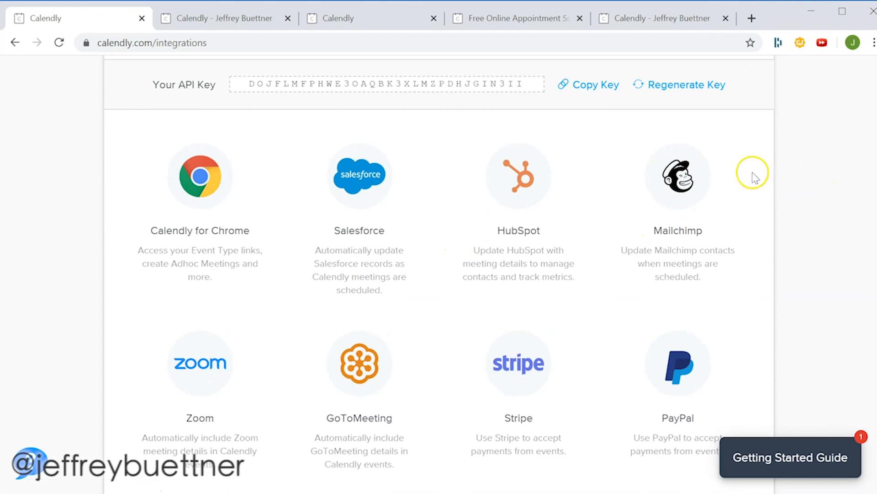
pyautogui.scroll(-3, 776, 178)
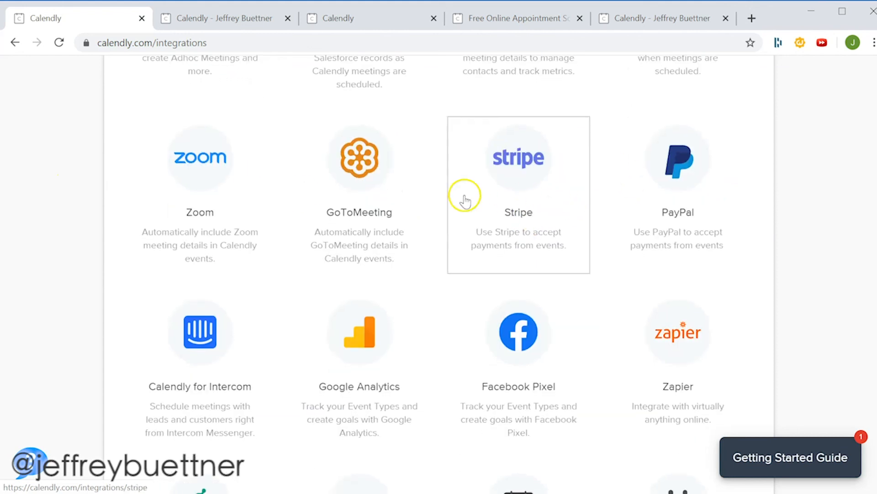
pyautogui.scroll(-5, 465, 196)
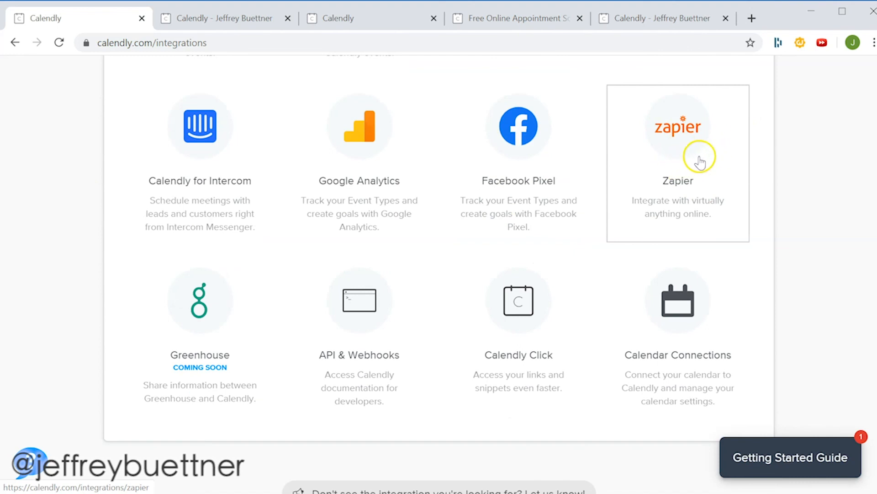
pyautogui.scroll(3, 704, 170)
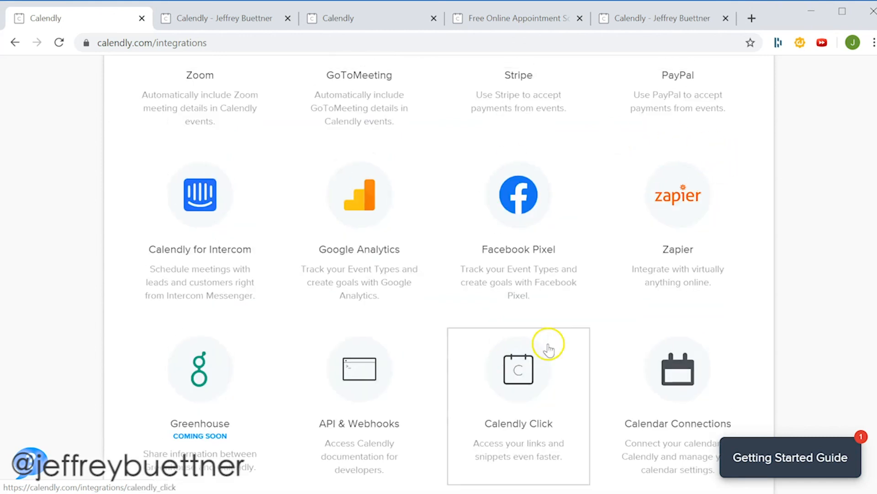
pyautogui.scroll(8, 594, 168)
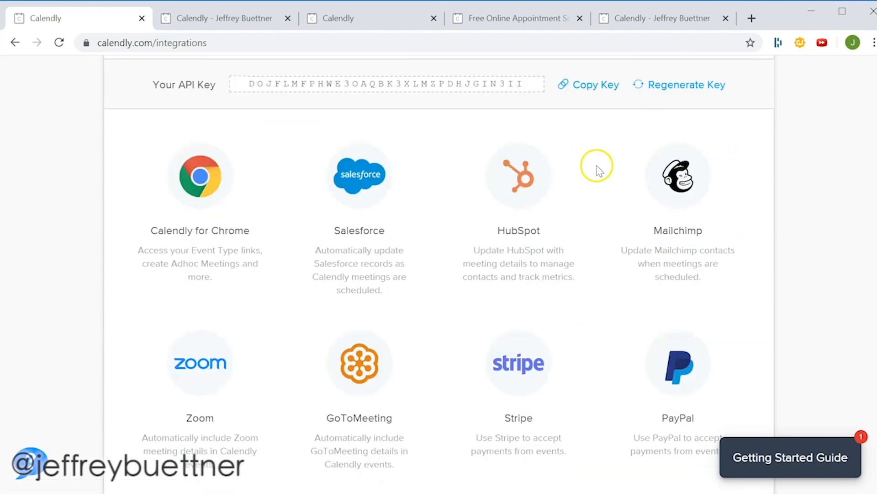
pyautogui.scroll(2, 590, 170)
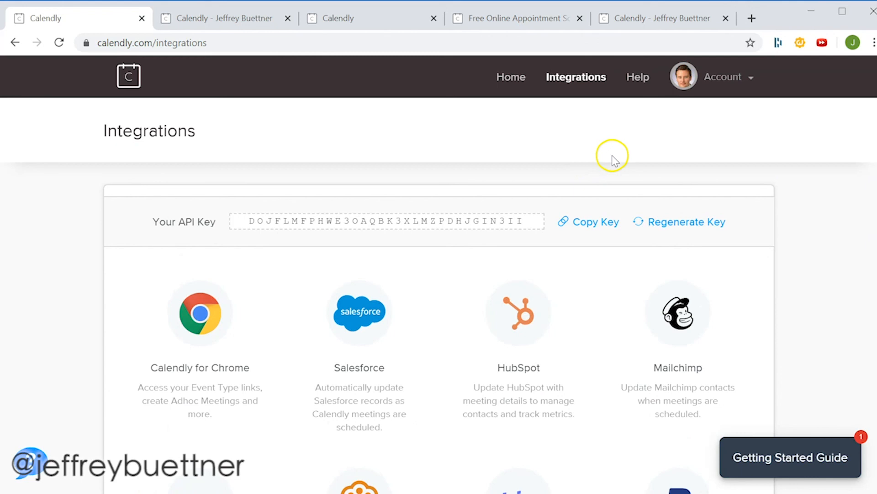
pyautogui.click(118, 81)
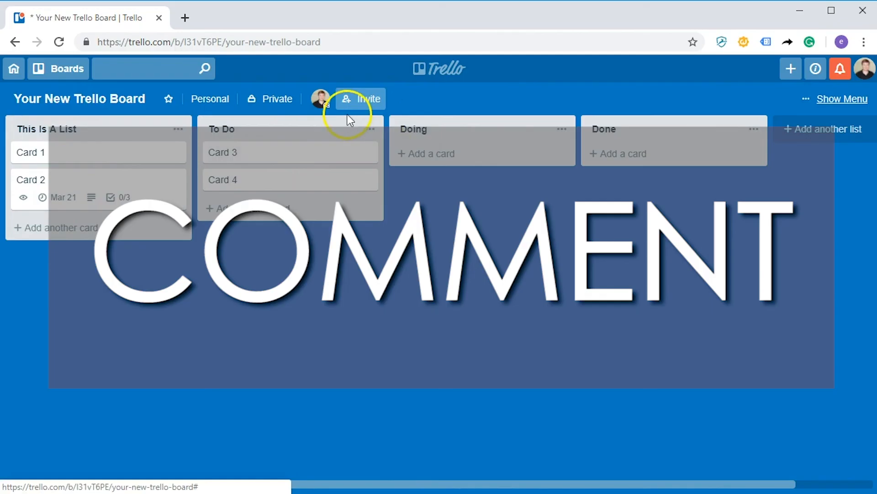
pyautogui.moveTo(349, 114); pyautogui.dragTo(546, 127)
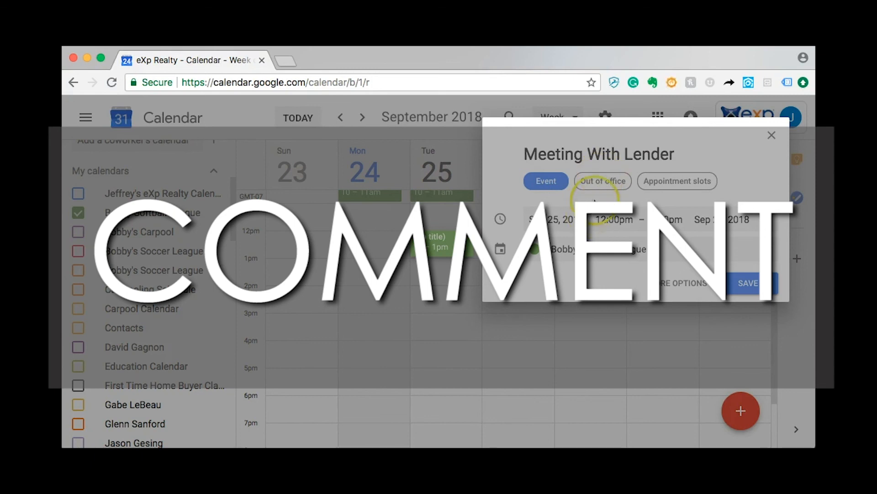